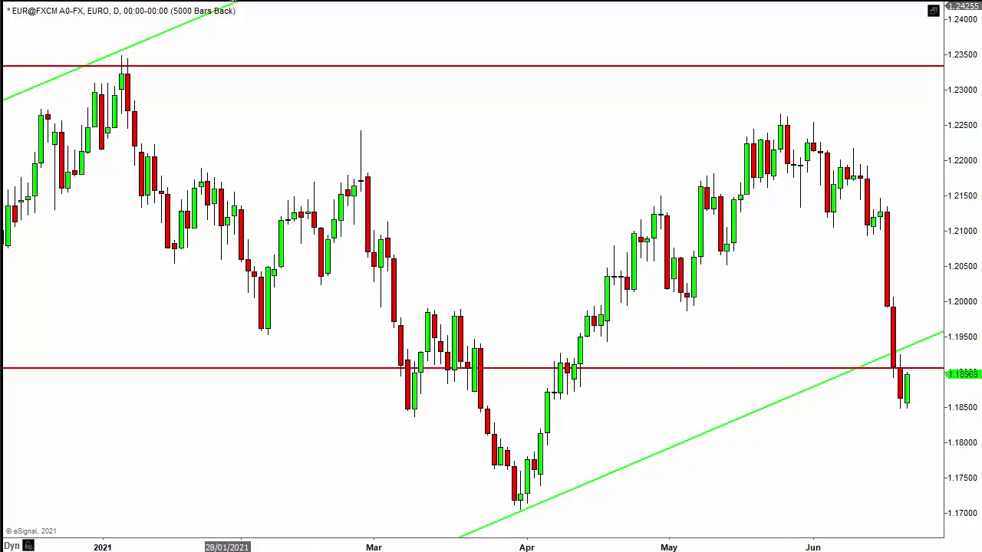
View the EUR@FXCM chart at the weekly interval and change it to the monthly interval
key(w)
key(Return)
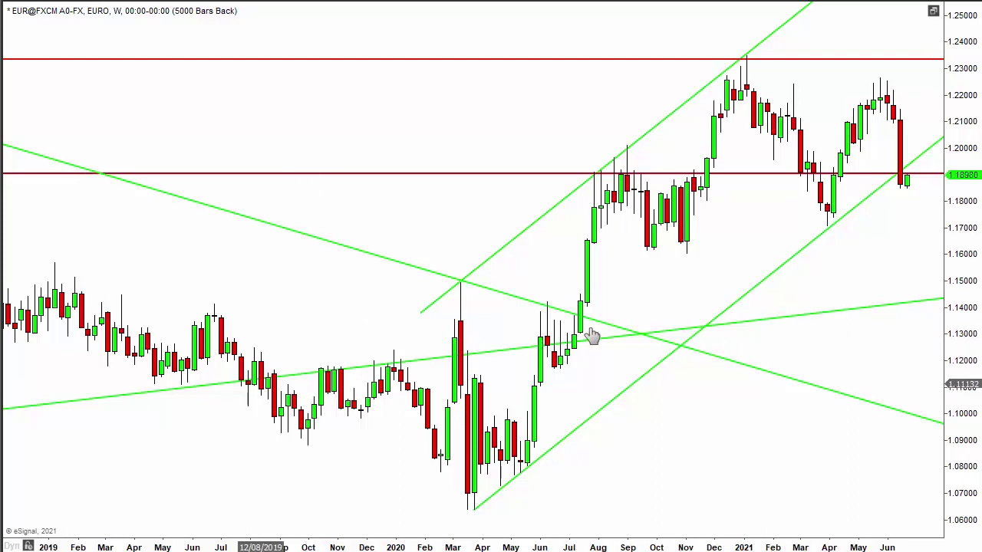
key(m)
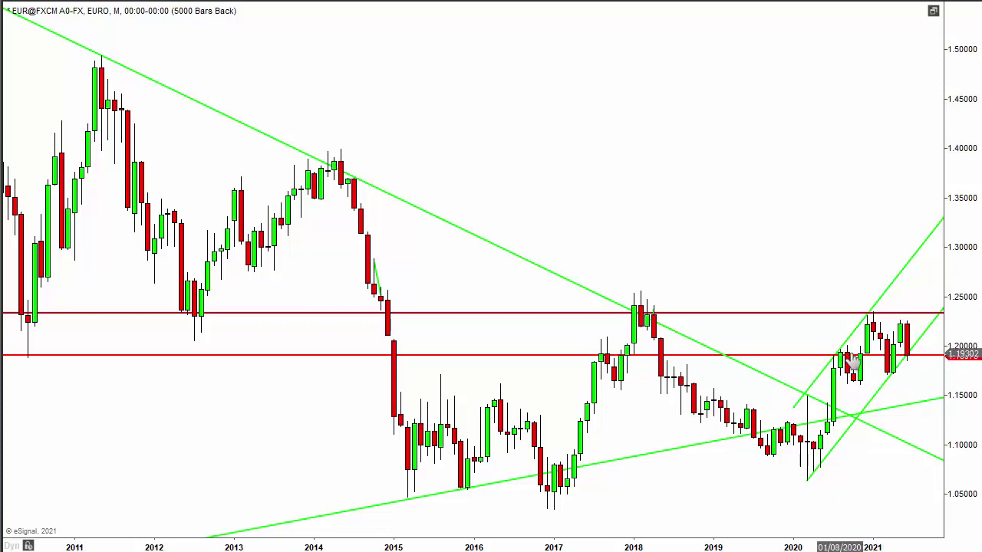
Examine the monthly euro history back to about 2004 around the two horizontal levels, and return to the latest bars
drag(533, 145, 865, 157)
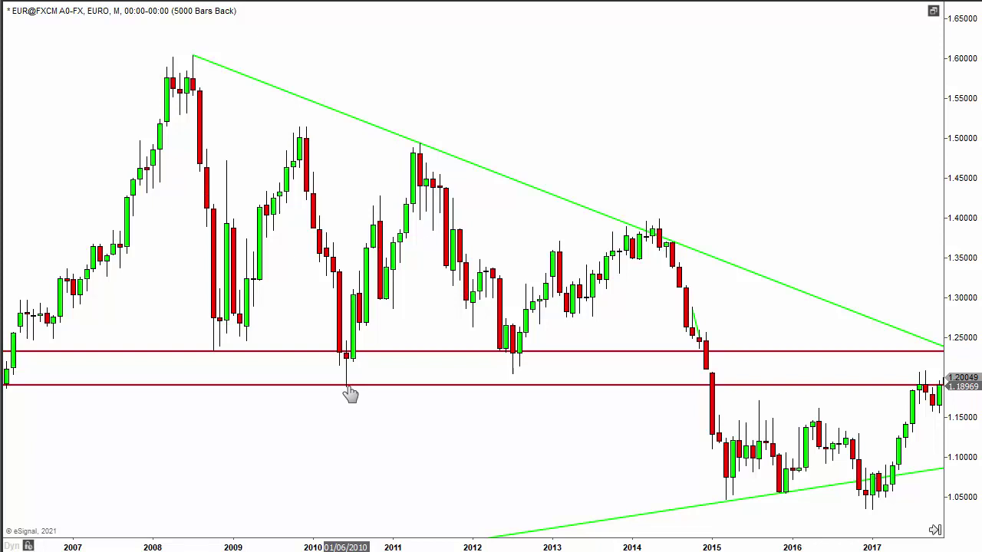
scroll(434, 445, up, 5)
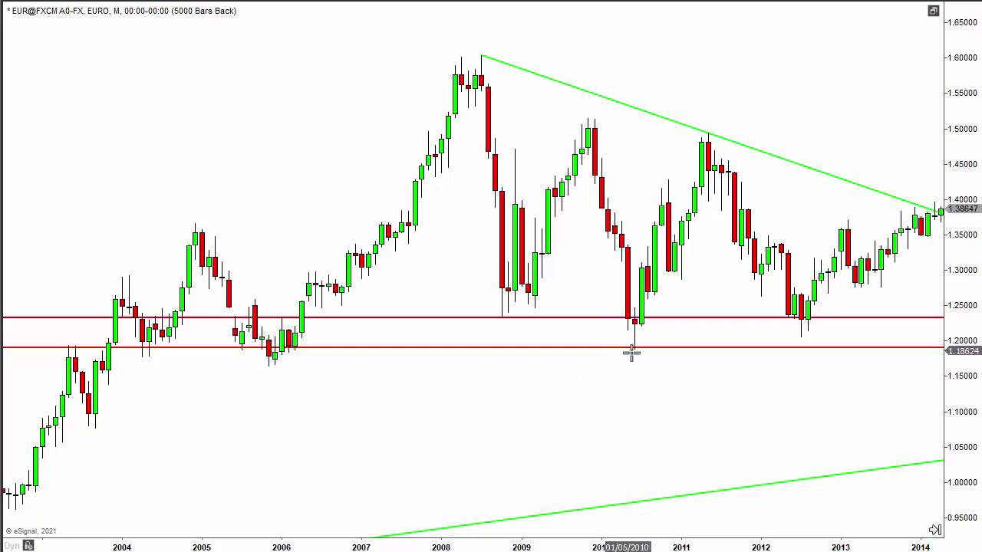
drag(777, 388, 234, 410)
drag(761, 215, 642, 220)
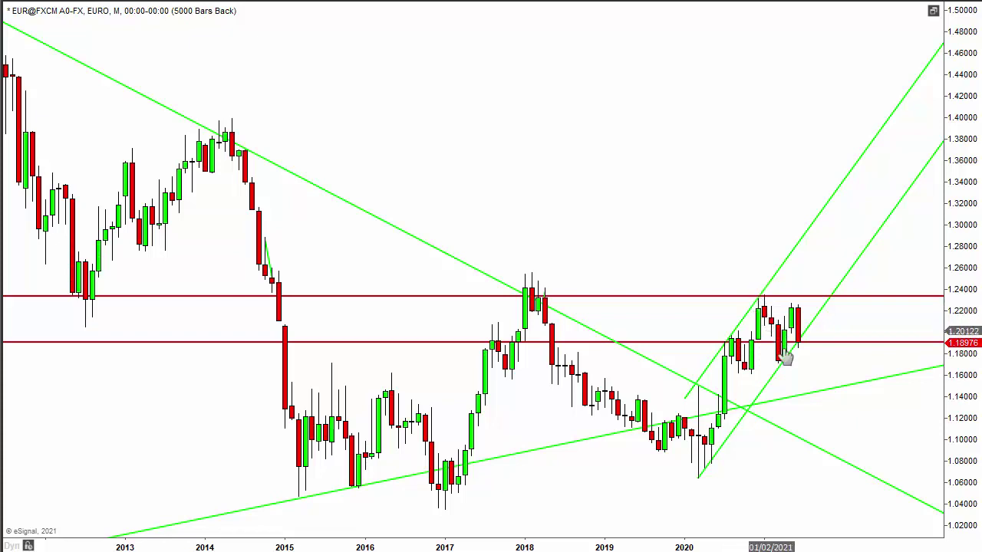
scroll(653, 212, down, 3)
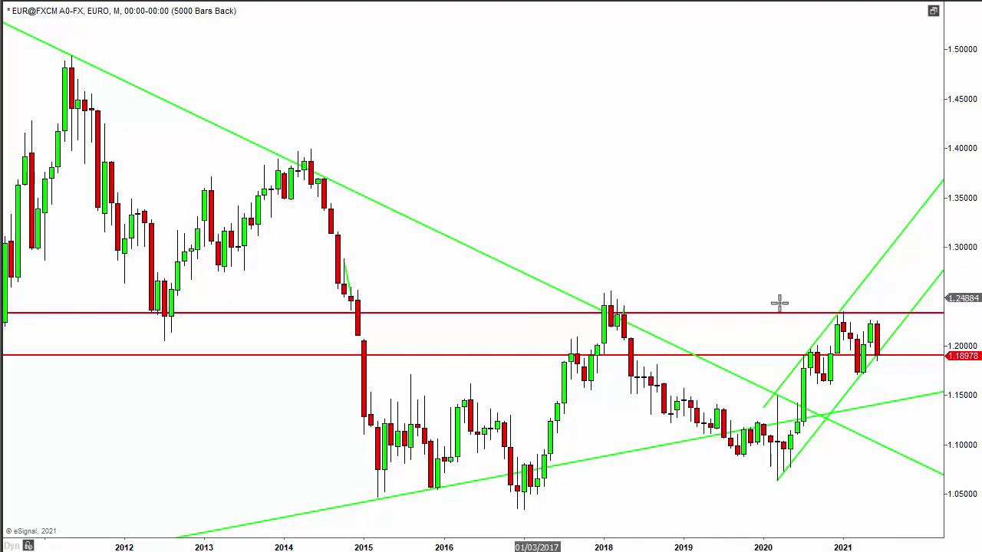
drag(592, 197, 897, 207)
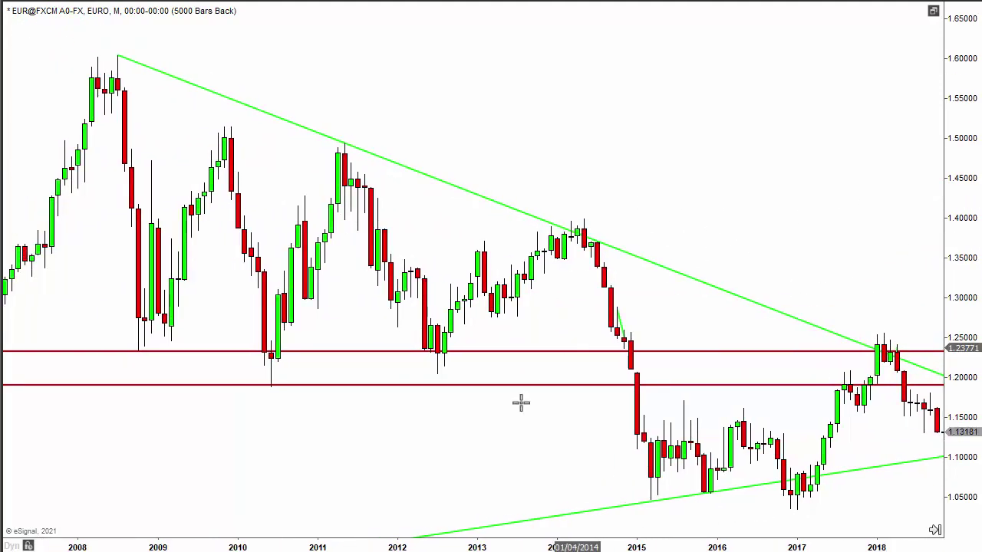
drag(419, 530, 649, 458)
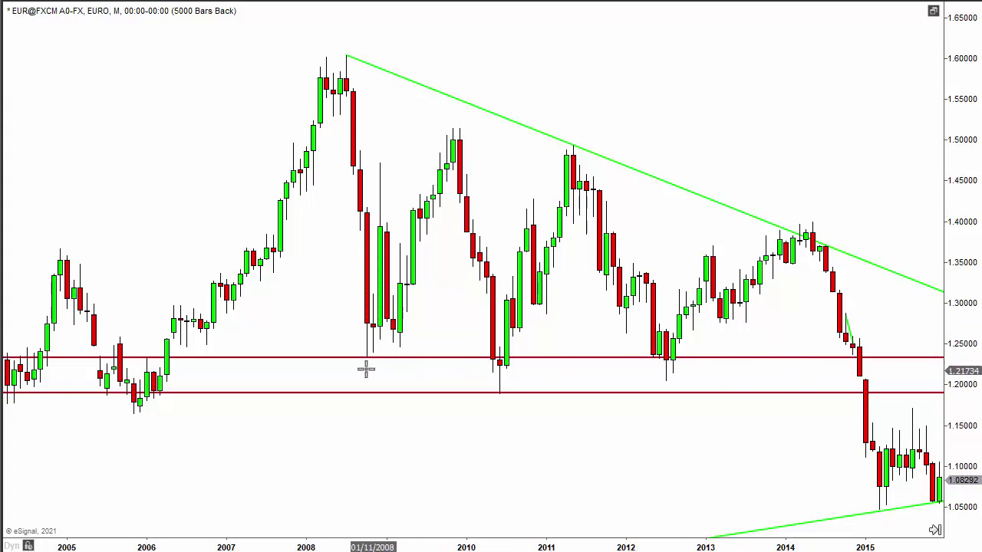
drag(203, 215, 460, 203)
drag(765, 355, 331, 392)
drag(760, 215, 383, 214)
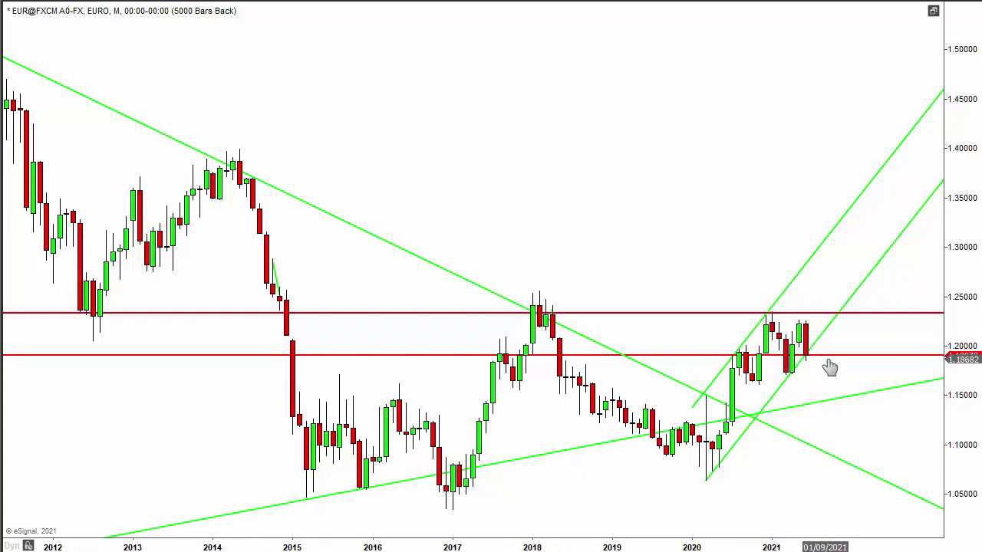
drag(496, 171, 547, 177)
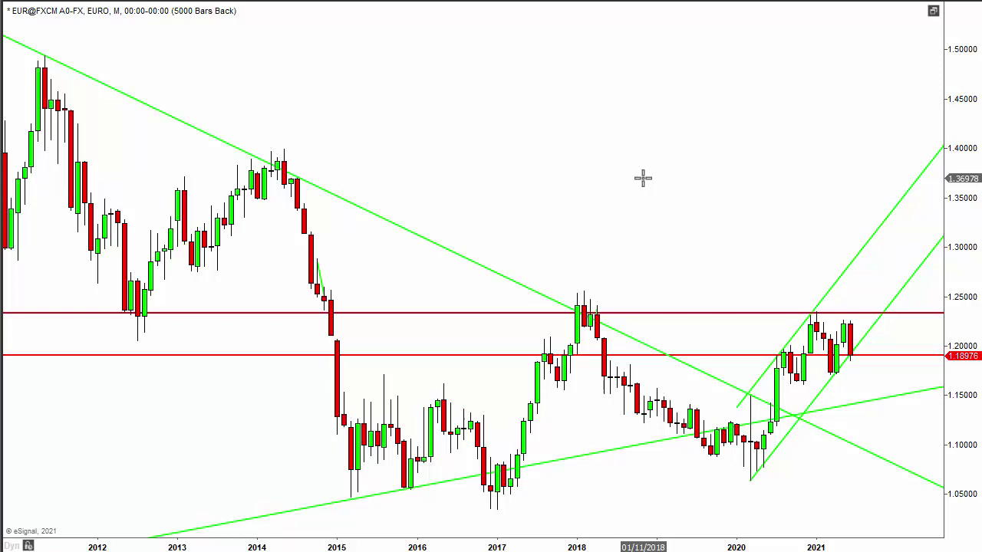
Show the euro chart at the weekly interval and bring it back to the monthly interval with the latest bars in view
key(w)
key(Return)
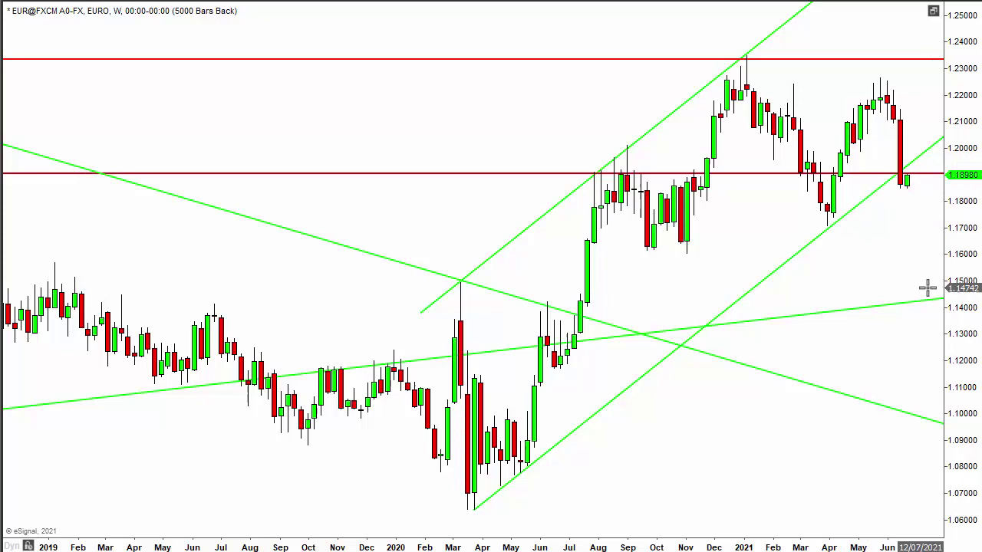
key(m)
key(Return)
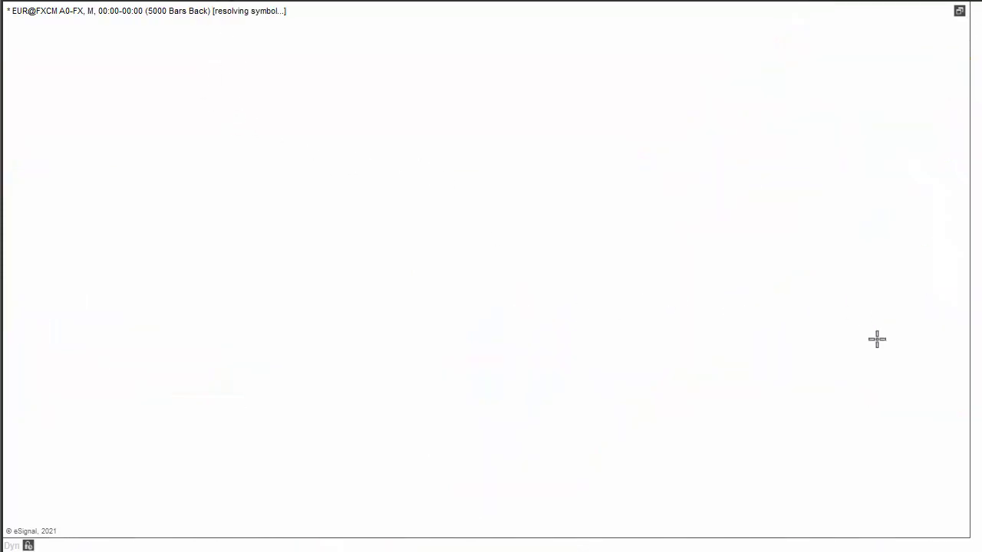
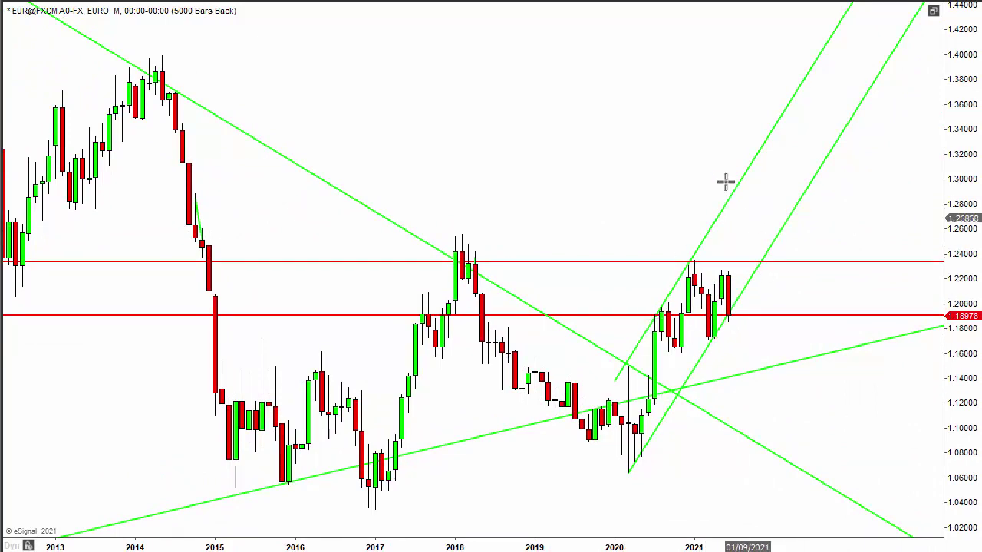
drag(614, 149, 717, 173)
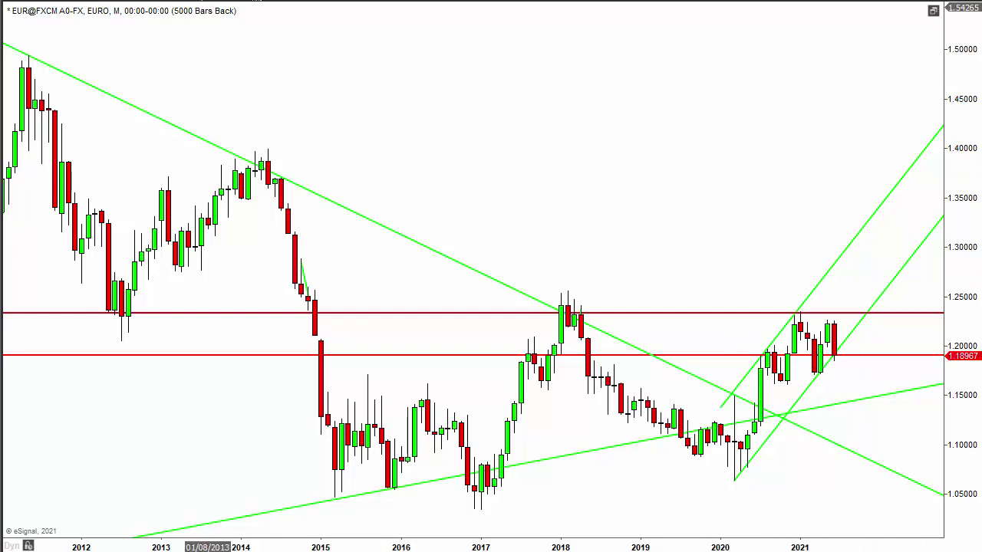
Switch the EUR@FXCM chart to the quarterly interval
key(q)
key(Return)
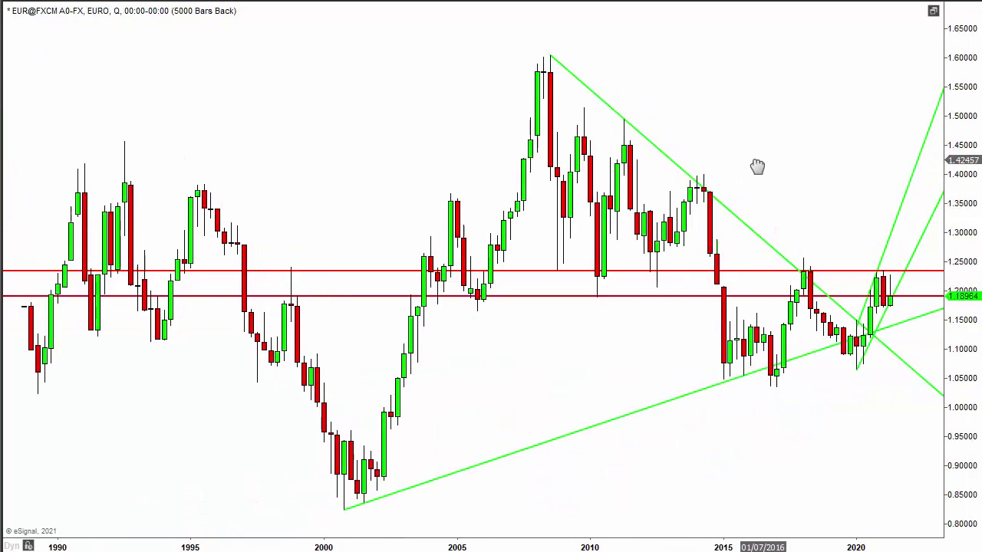
drag(757, 167, 701, 178)
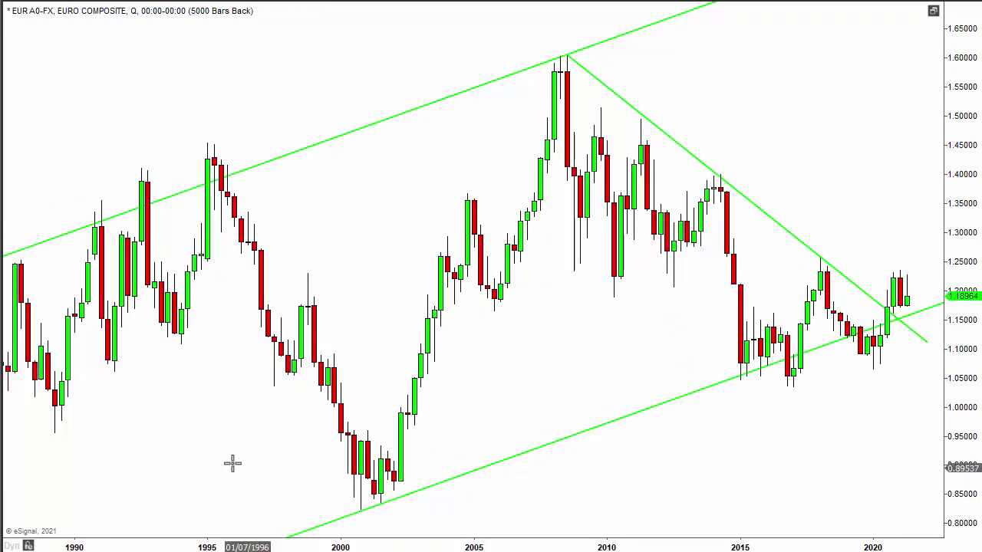
Examine the long-term rising channel on the EUR A0-FX composite quarterly chart, from its lower line's 1985 origin to the latest bars
drag(292, 463, 525, 392)
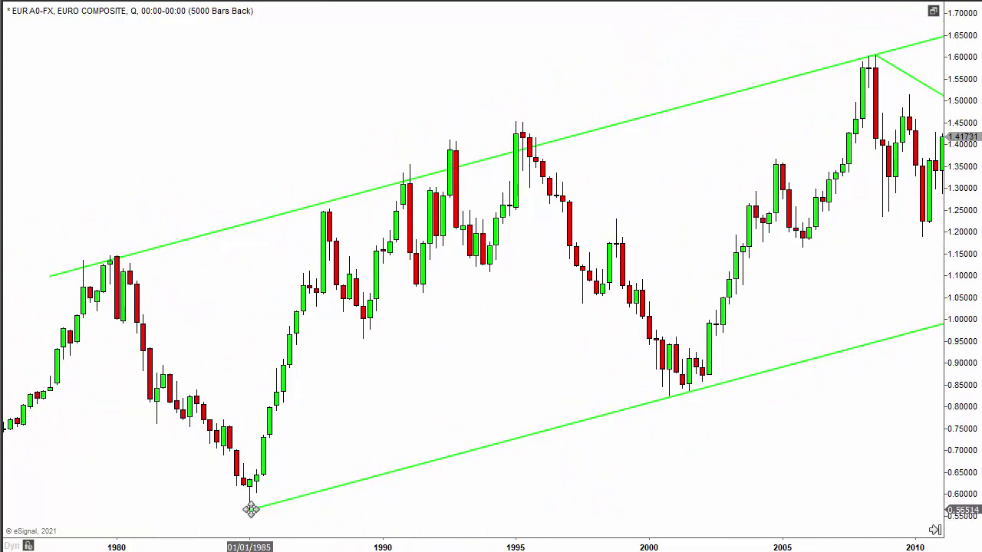
drag(764, 435, 512, 482)
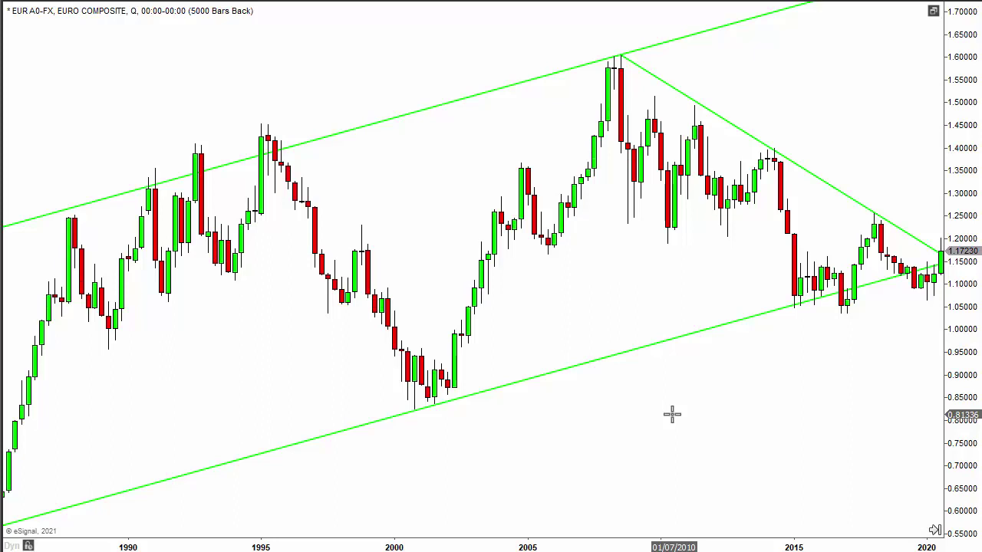
drag(724, 388, 668, 405)
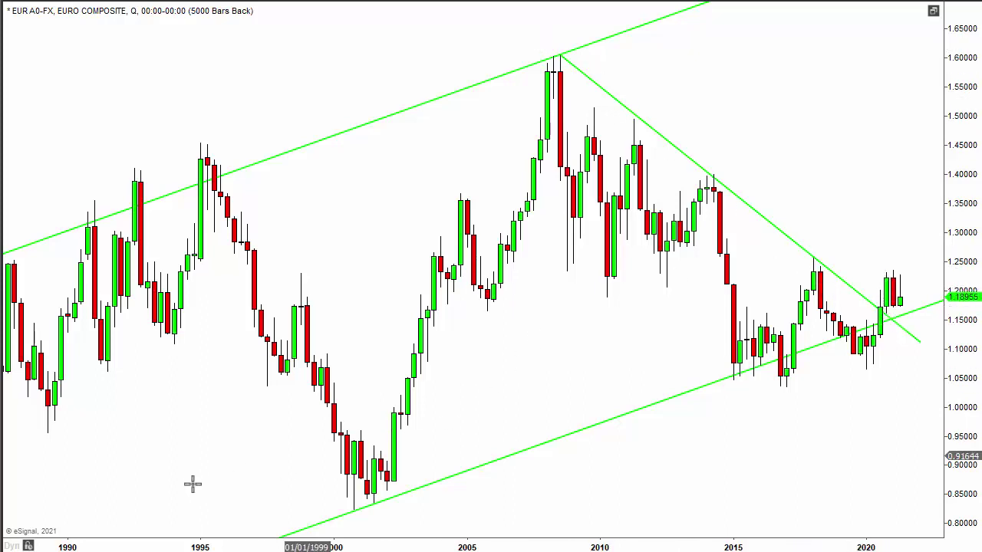
scroll(219, 423, up, 3)
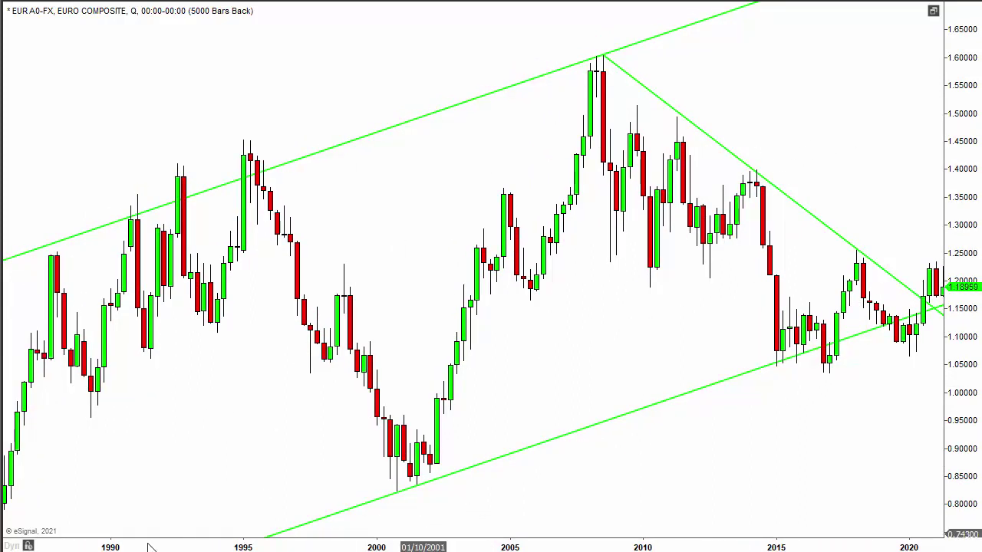
scroll(149, 547, down, 3)
drag(662, 404, 553, 421)
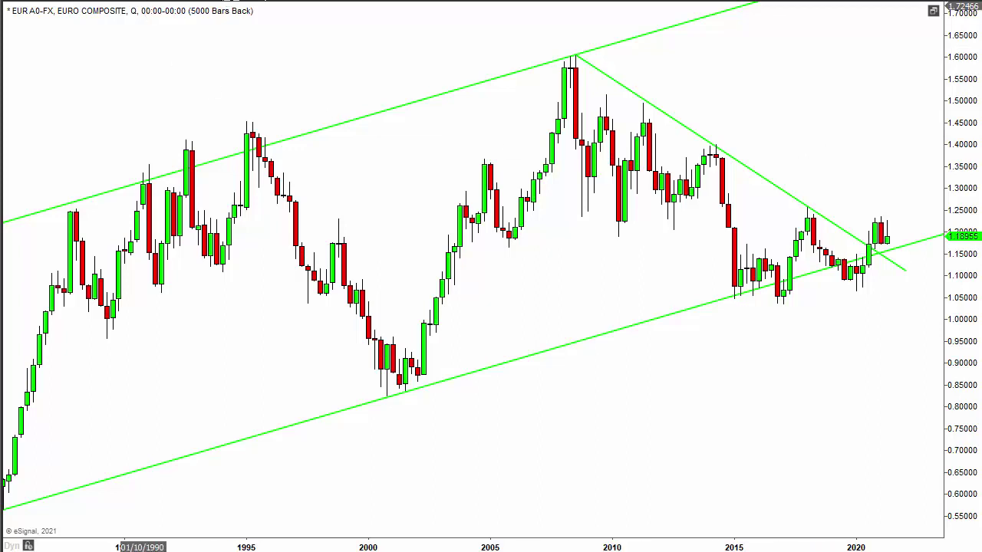
Reload EUR@FXCM A0-FX on the quarterly chart and change it to the monthly interval
key(Return)
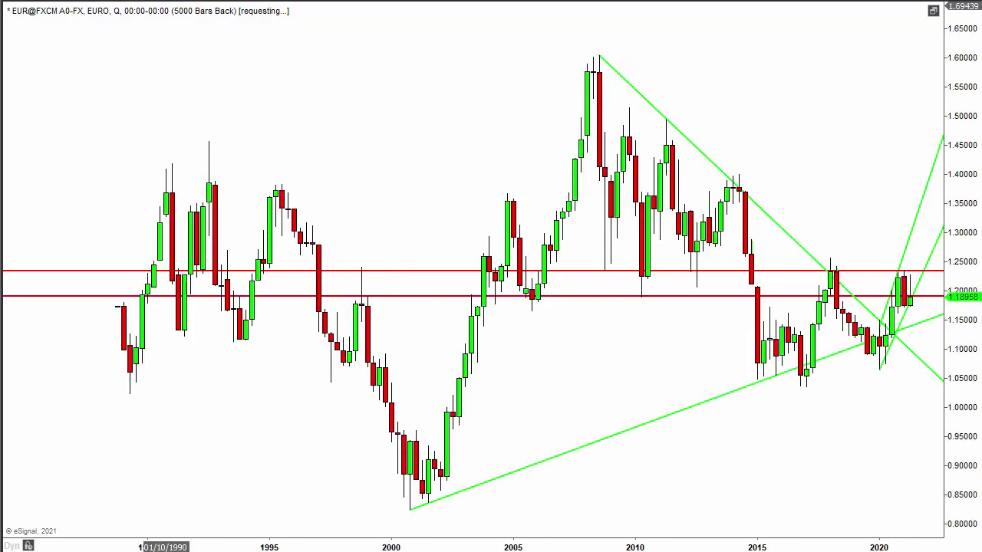
drag(837, 115, 741, 119)
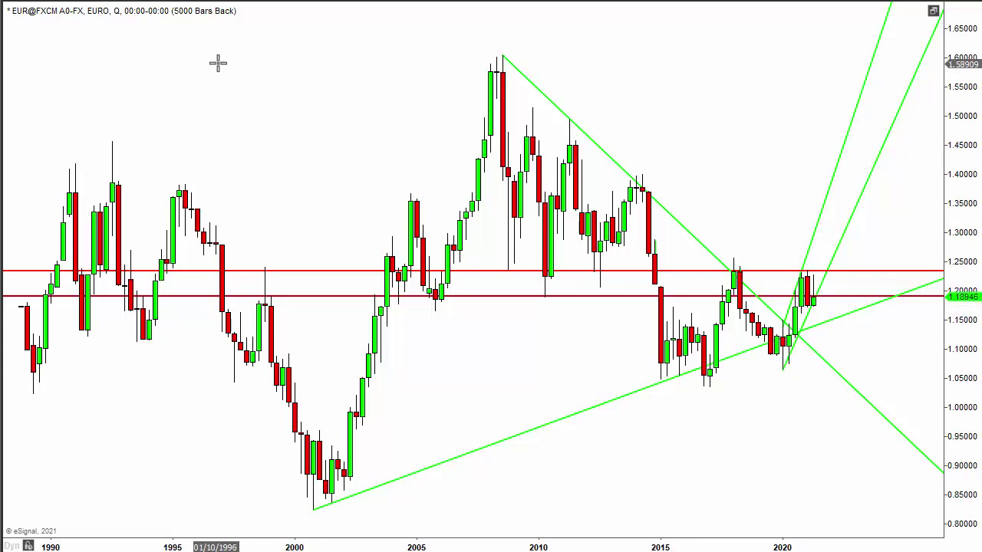
text(M)
key(Return)
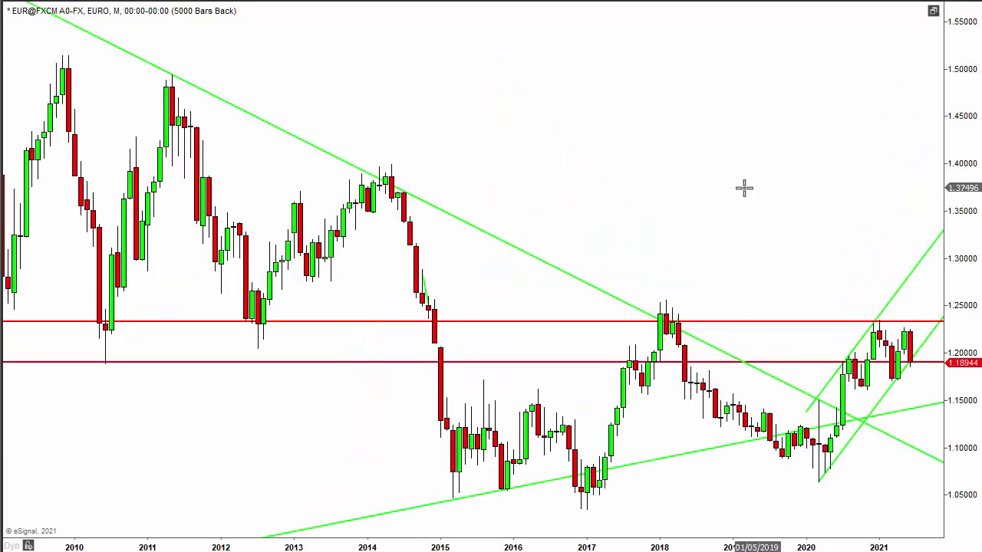
scroll(772, 259, up, 3)
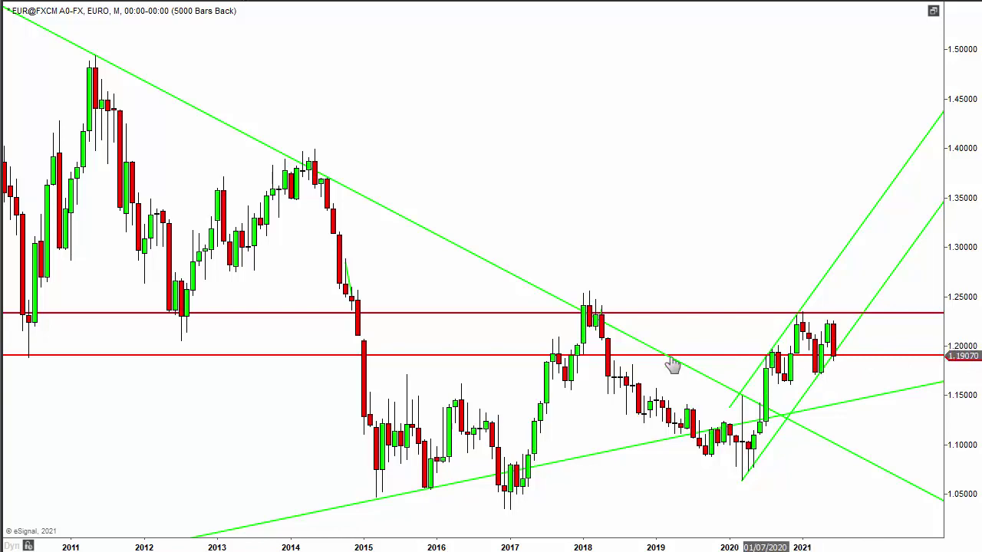
Set the EUR@FXCM chart to the weekly interval, leaving empty space after the latest bar
right_click(331, 40)
click(219, 40)
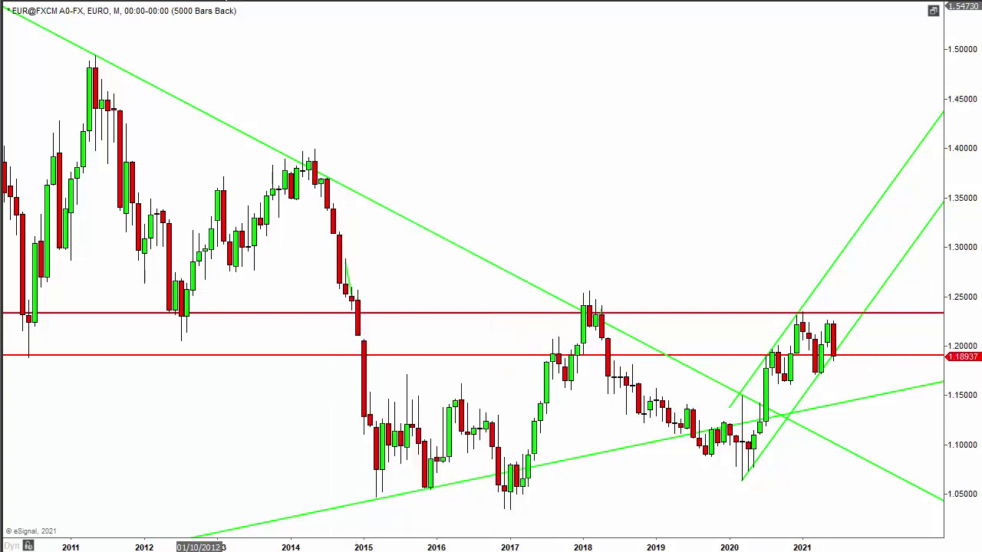
text(W)
key(Return)
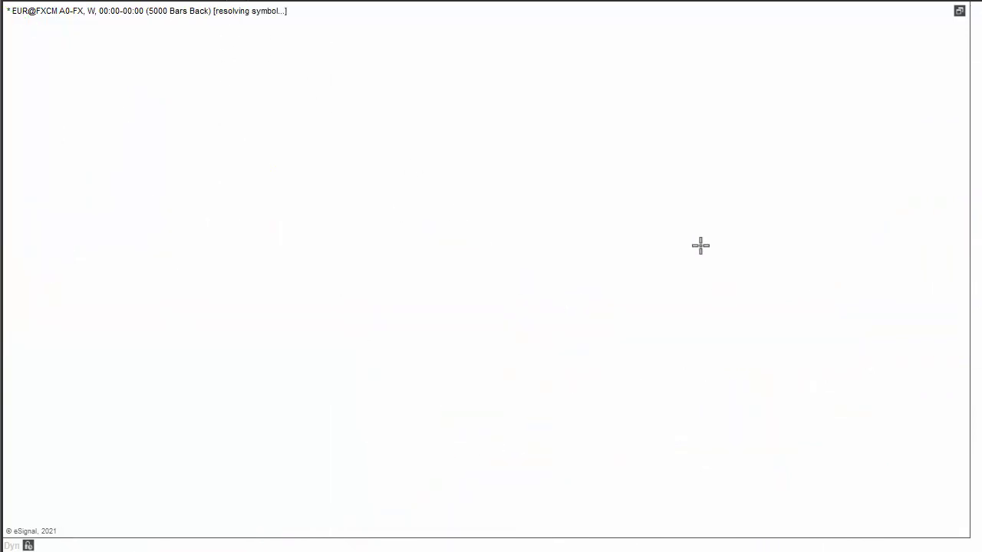
drag(844, 278, 779, 289)
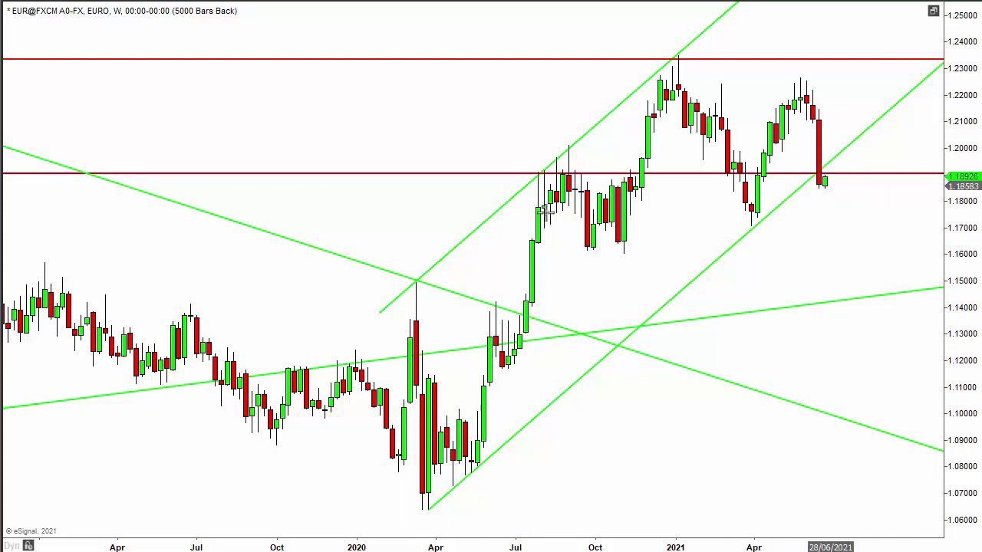
Set the EUR@FXCM chart to the daily interval
key(d)
key(Return)
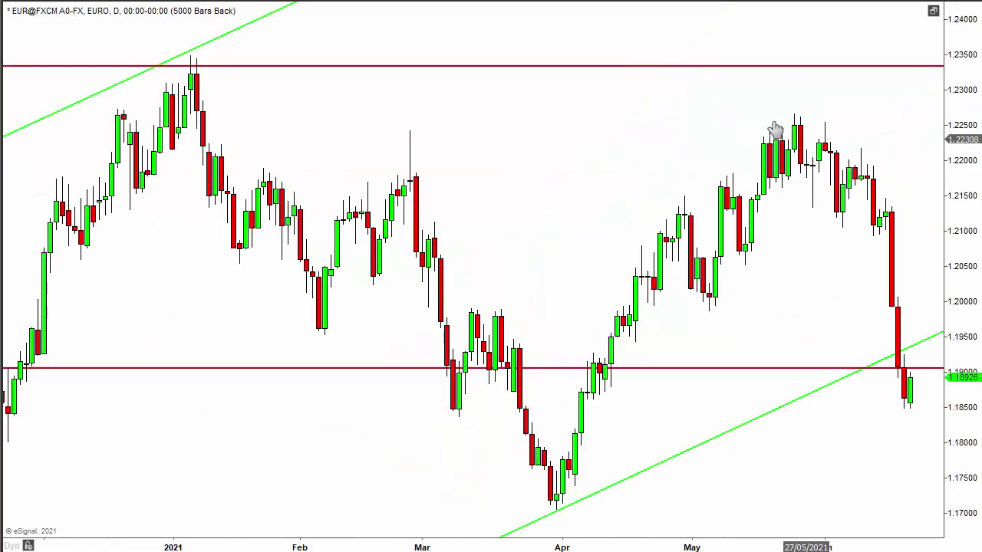
scroll(657, 158, down, 3)
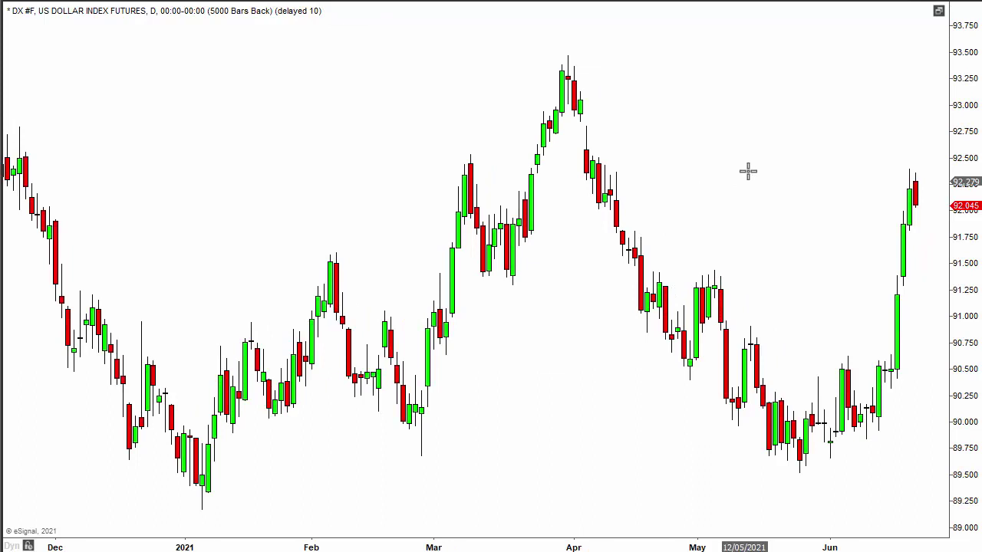
Set the US Dollar Index futures chart (DX #F) to the quarterly interval, leaving empty space after the latest bar
drag(776, 184, 723, 179)
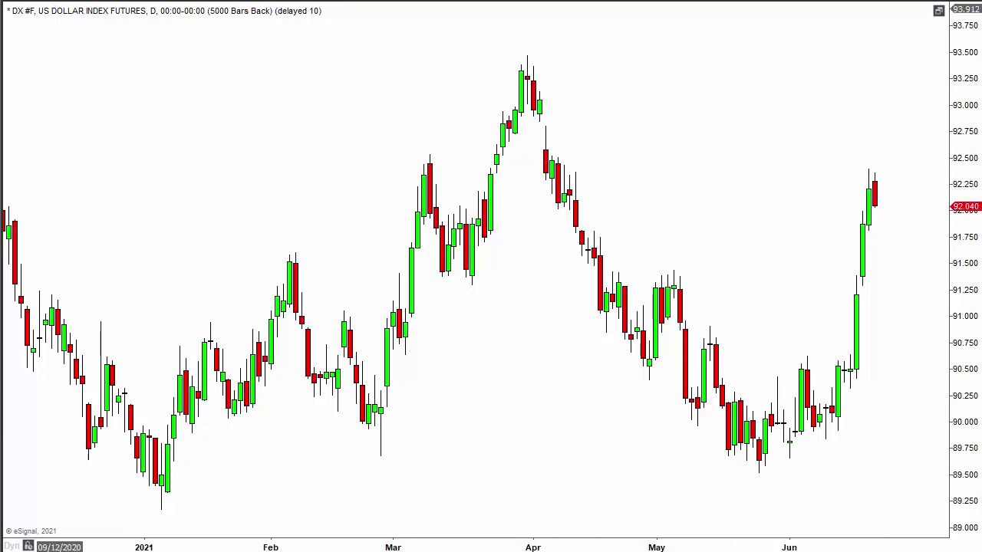
text(Q)
key(Return)
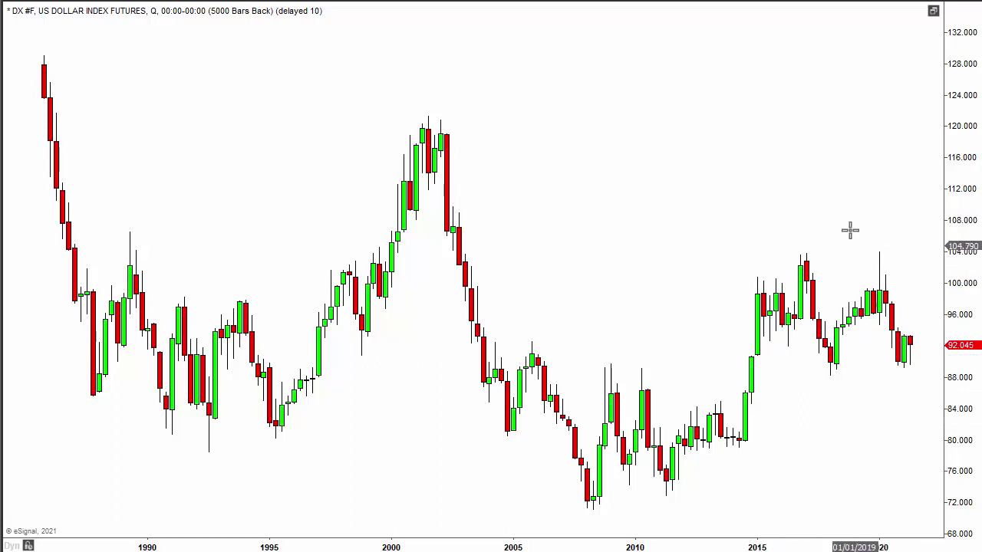
drag(811, 187, 727, 196)
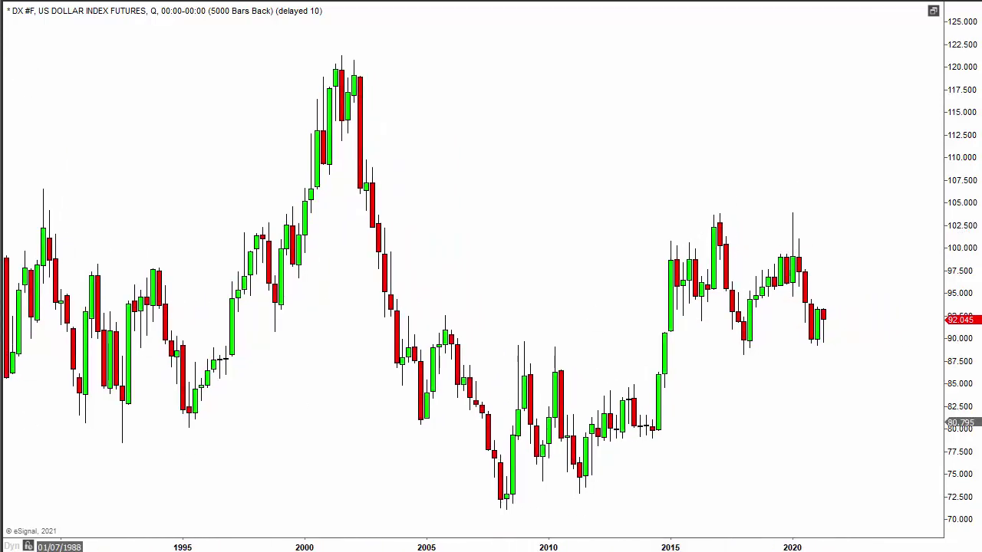
Draw two freehand horizontal red lines marking the dollar index range since 2015, at about 103 and about 89
drag(682, 220, 861, 220)
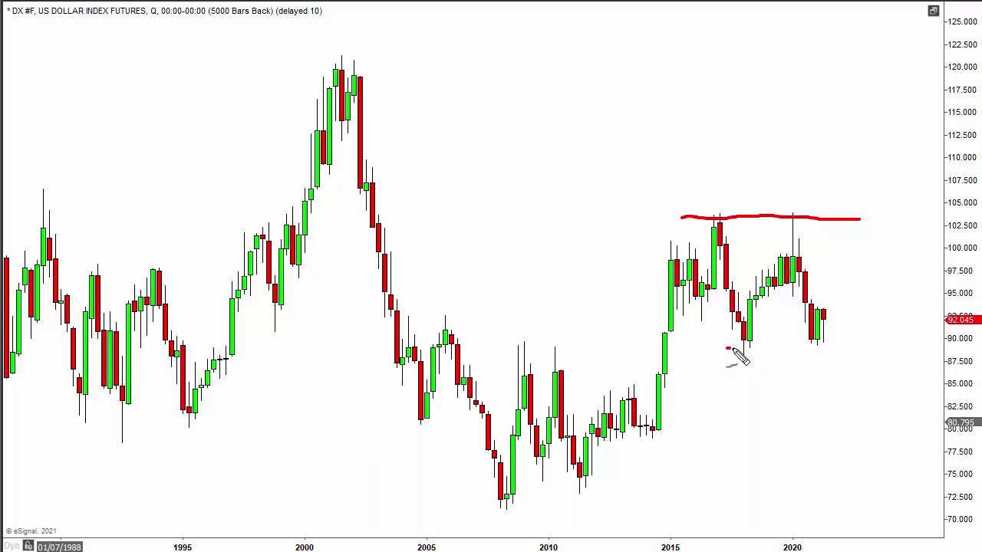
drag(725, 349, 885, 350)
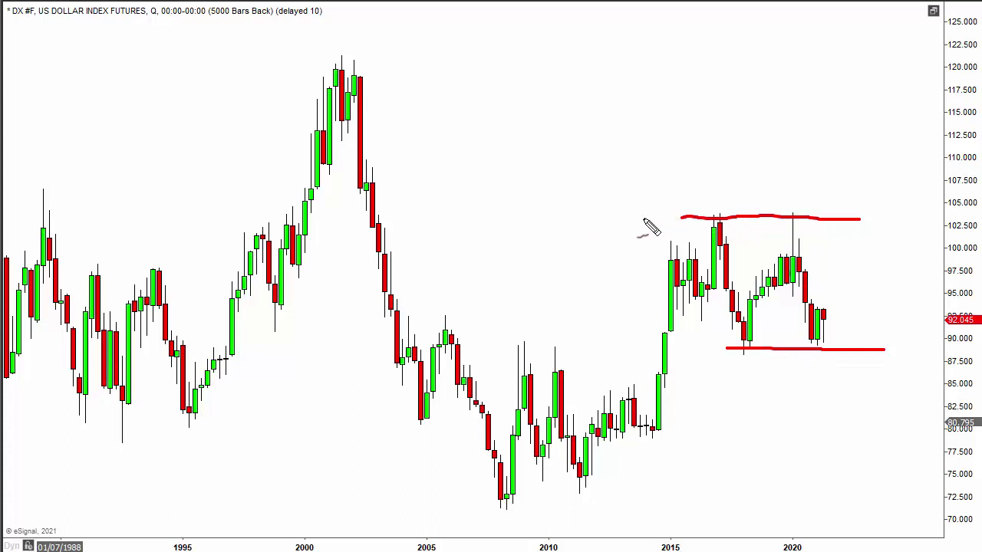
Extend the freehand red range lines on the dollar index back to about 2014 at 103 and about 2008 at 89
drag(643, 218, 913, 209)
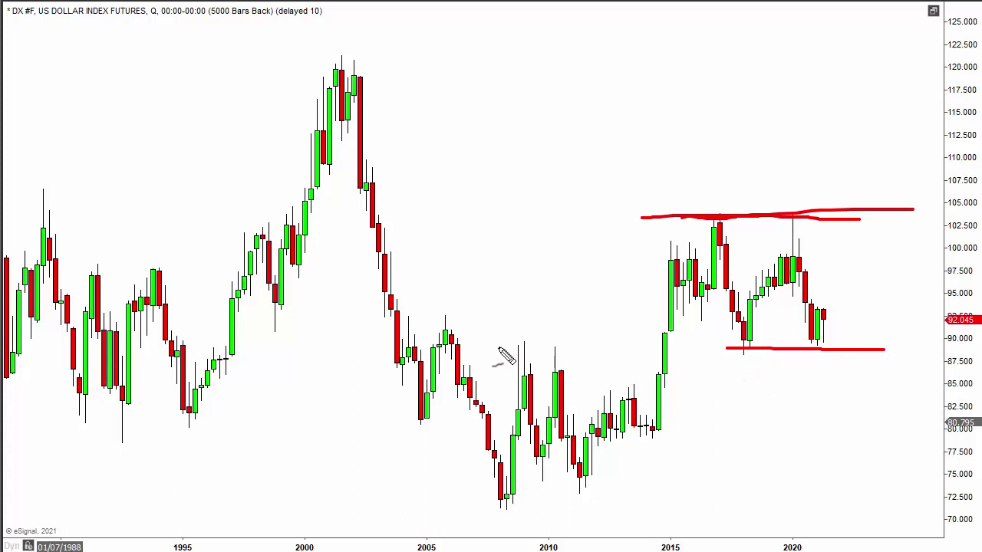
drag(488, 350, 767, 362)
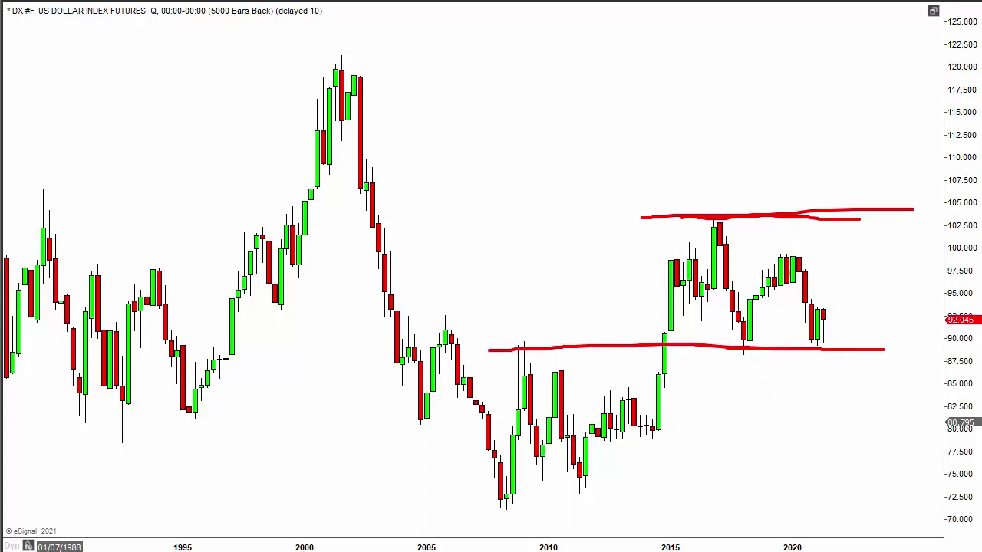
Clear the freehand marks and place a horizontal line at about 89.2 across the quarterly dollar index chart
key(Escape)
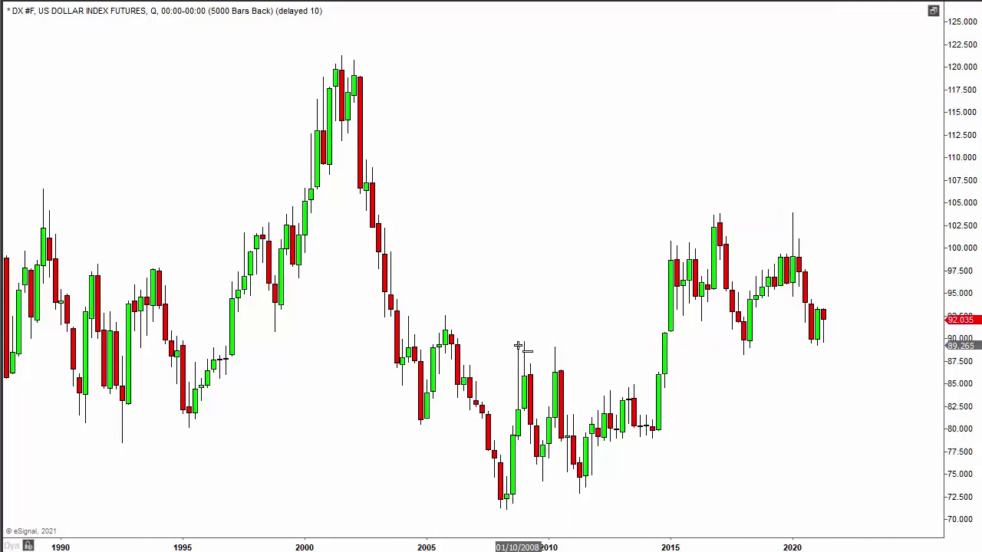
click(940, 345)
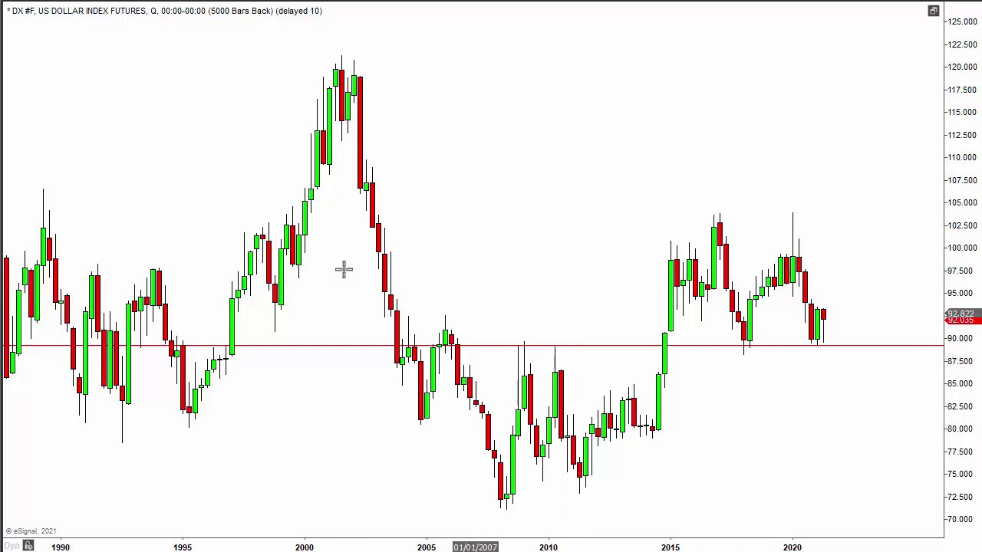
Switch the chart from the US Dollar Index futures to EUR@FXCM and set it to the daily interval
drag(343, 269, 118, 241)
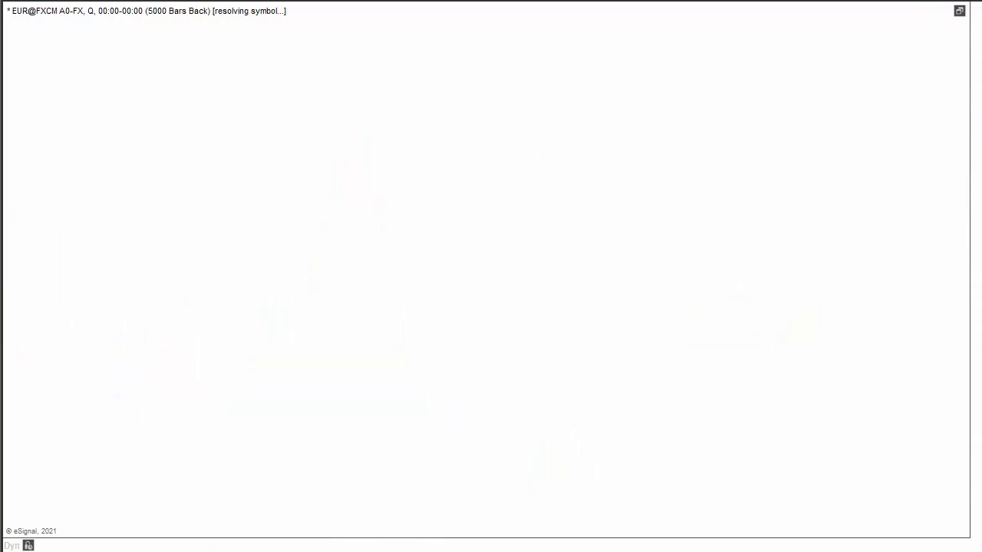
text(D)
key(Return)
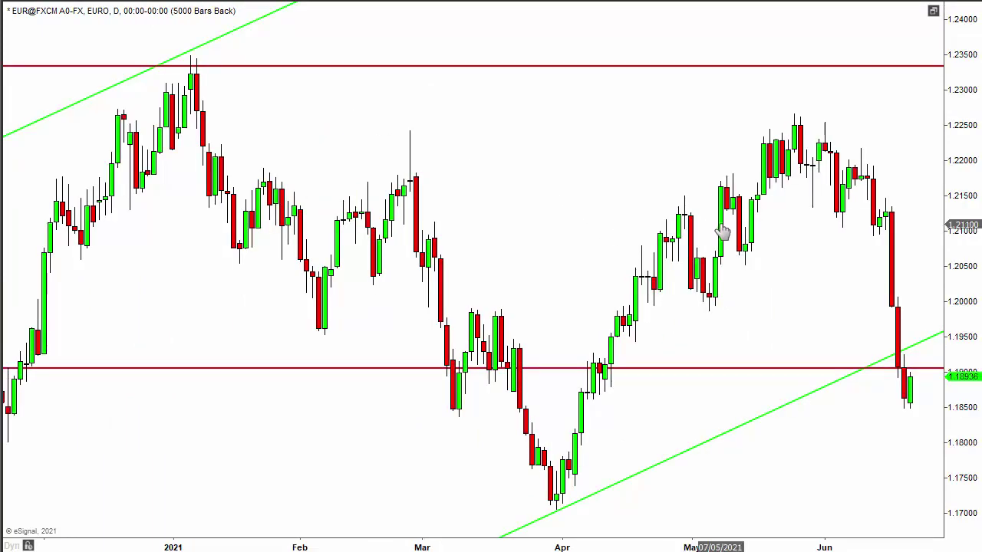
drag(664, 161, 643, 169)
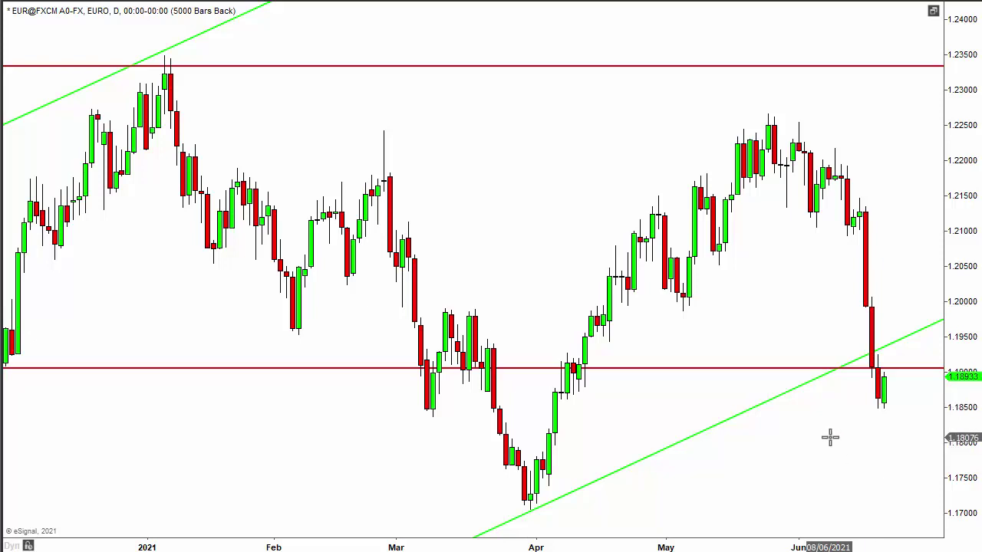
drag(796, 294, 761, 296)
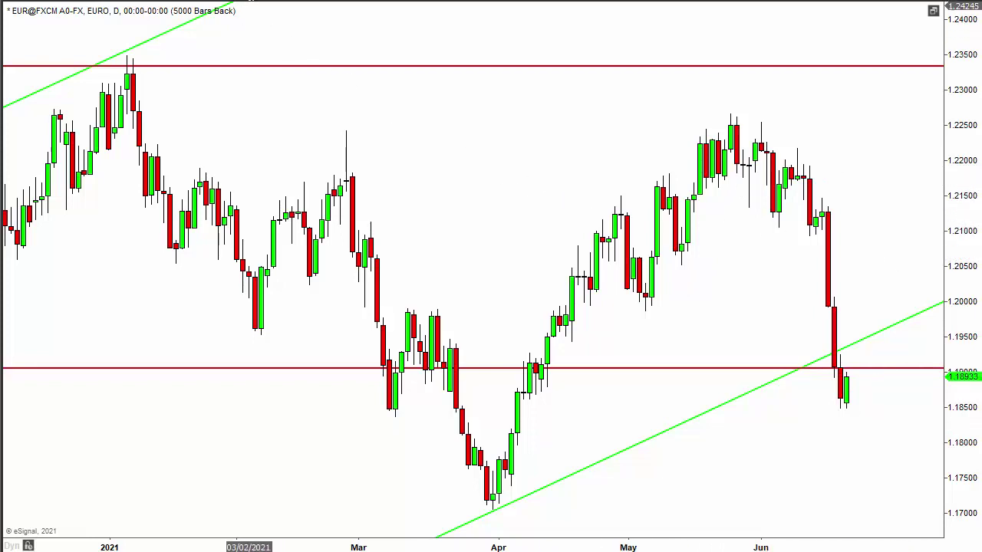
Set the EUR@FXCM chart to the monthly interval
key(m)
key(Return)
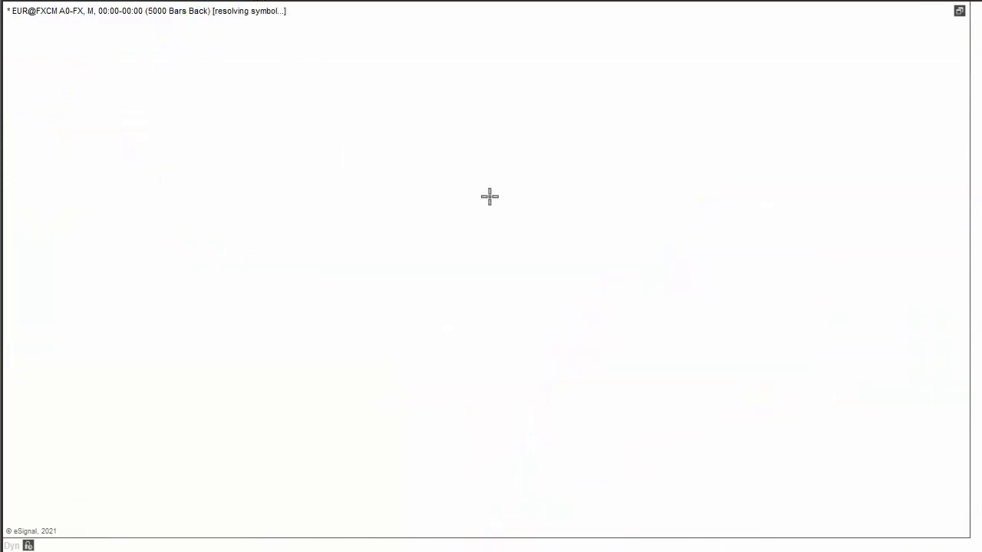
drag(665, 191, 639, 194)
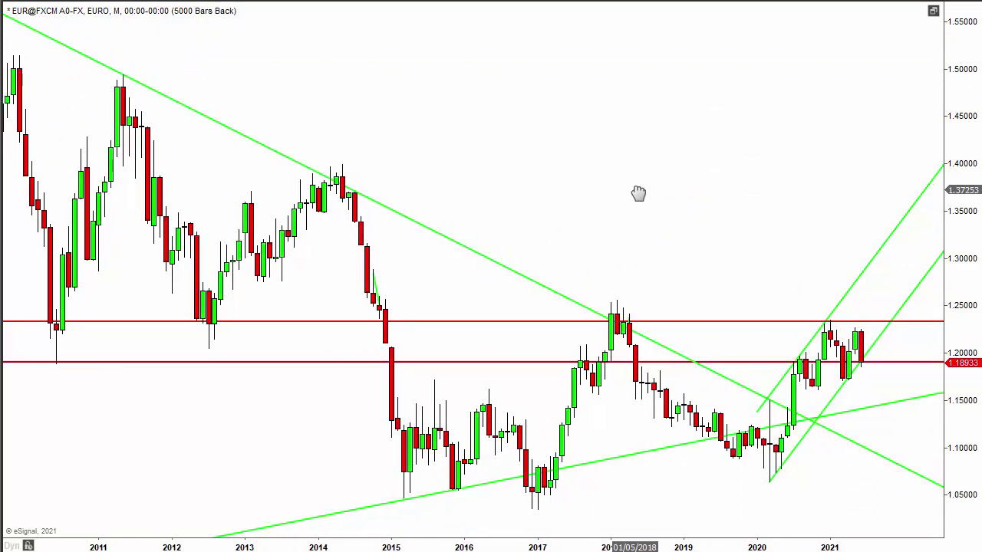